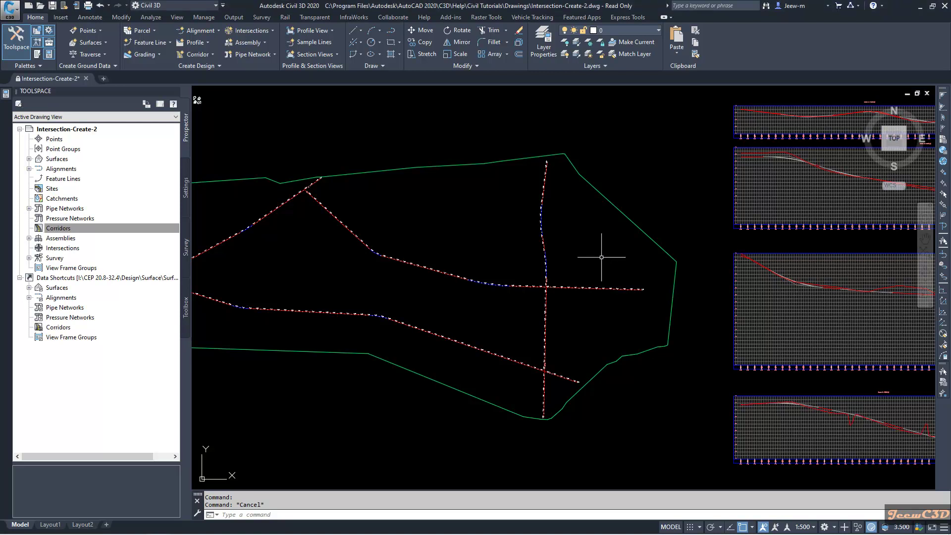
# - Zoom and pan to frame the Road A / Road B crossing near station 0+780
pyautogui.moveTo(602, 257)
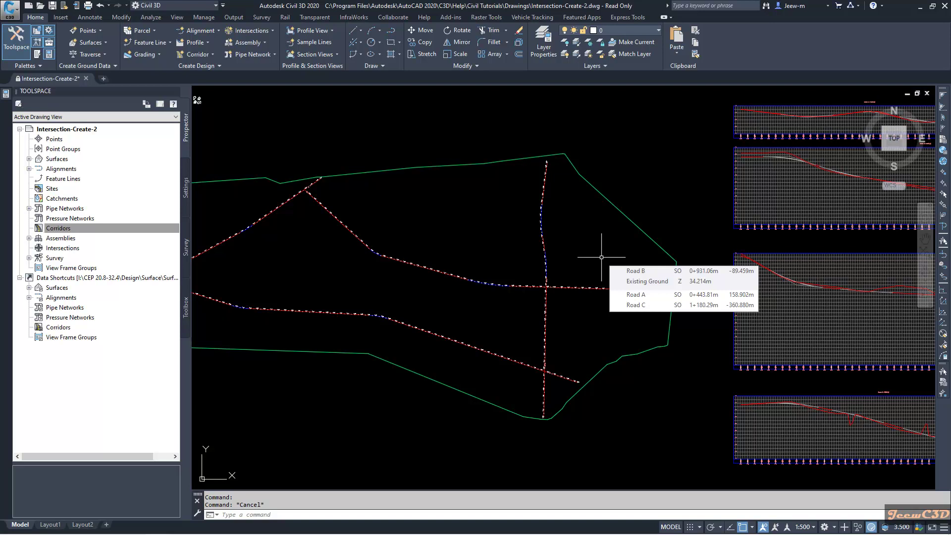
pyautogui.scroll(8, 548, 297)
pyautogui.moveTo(589, 213); pyautogui.dragTo(605, 212, button='middle')
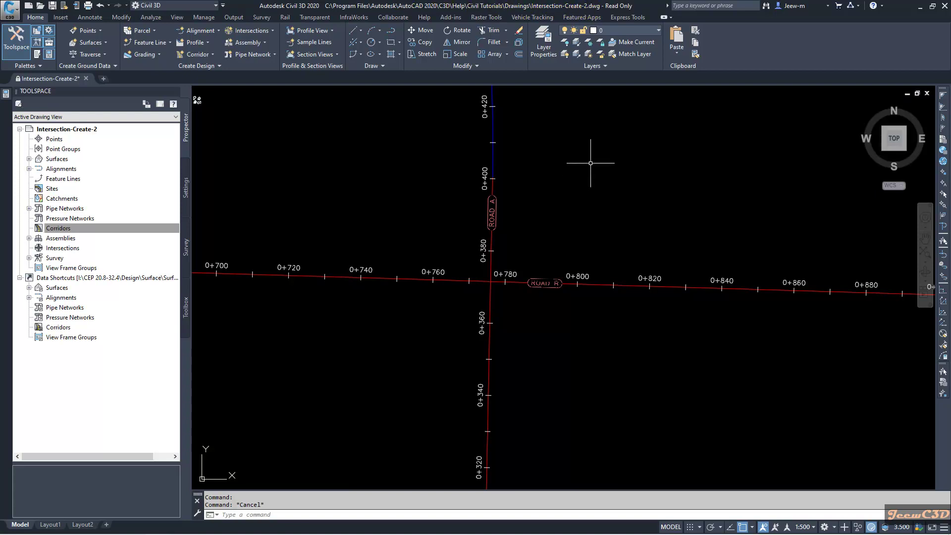
pyautogui.moveTo(605, 159)
pyautogui.moveTo(639, 179)
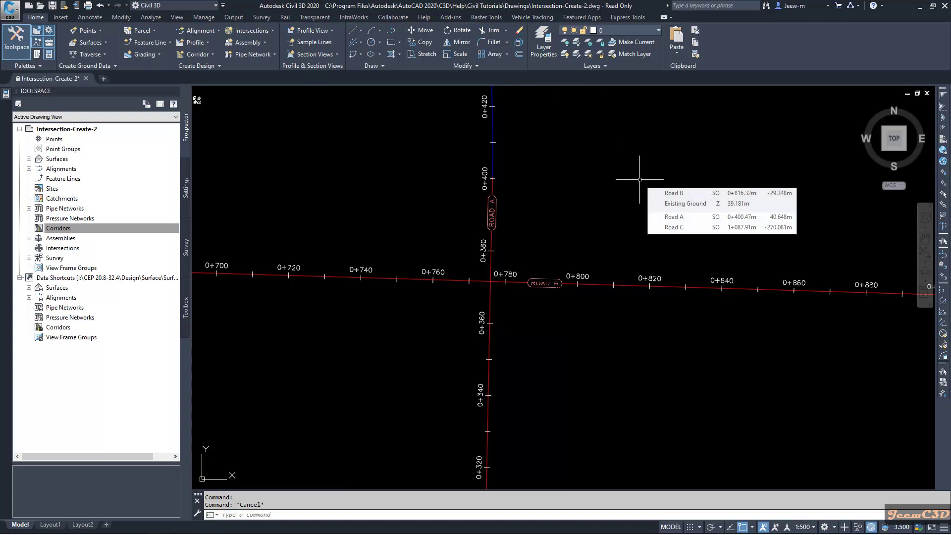
pyautogui.click(424, 17)
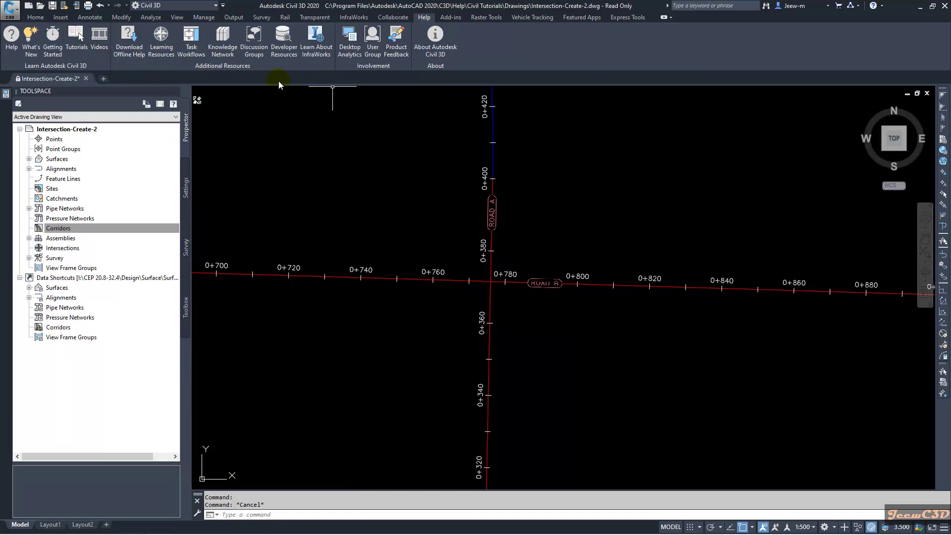
pyautogui.click(75, 33)
pyautogui.click(36, 17)
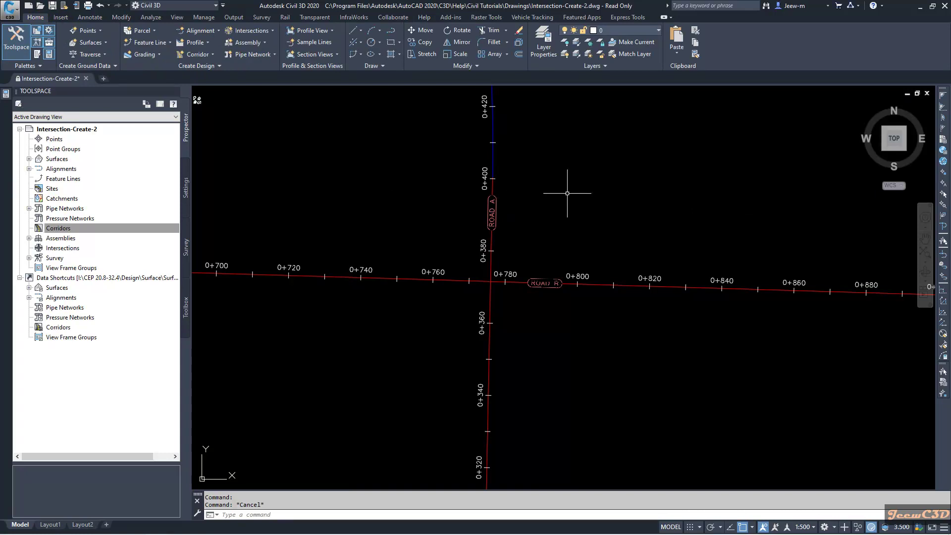
pyautogui.moveTo(567, 193)
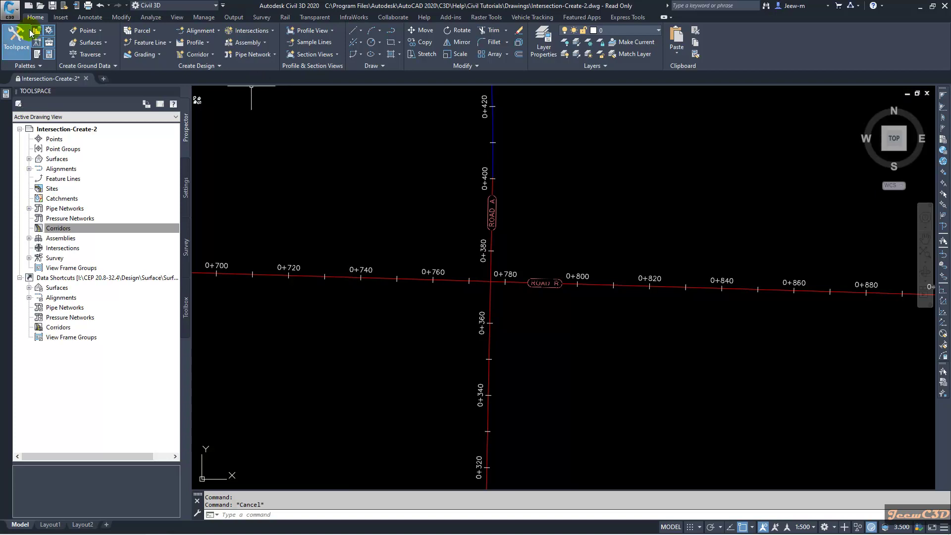
# - Start Create Intersection and snap its location to the Road A / Road B crossing point
pyautogui.click(262, 31)
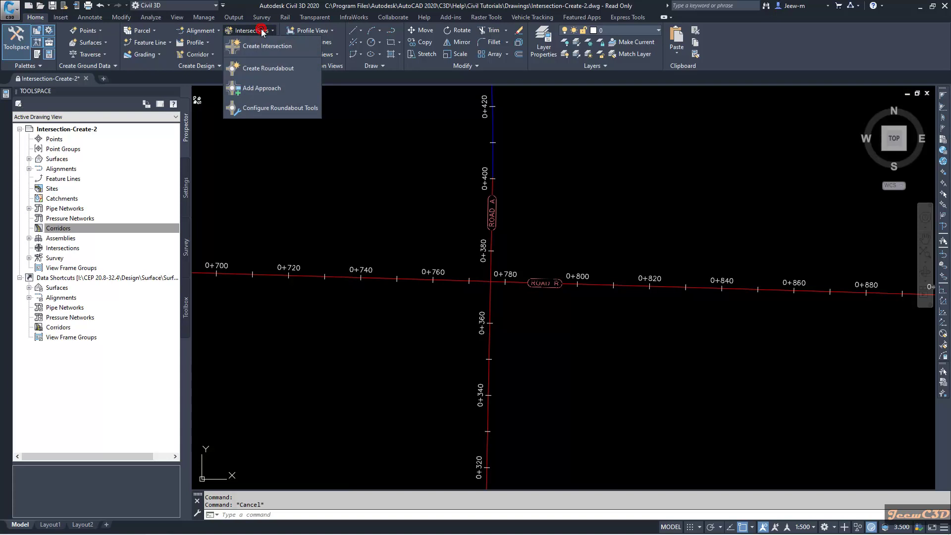
pyautogui.click(275, 52)
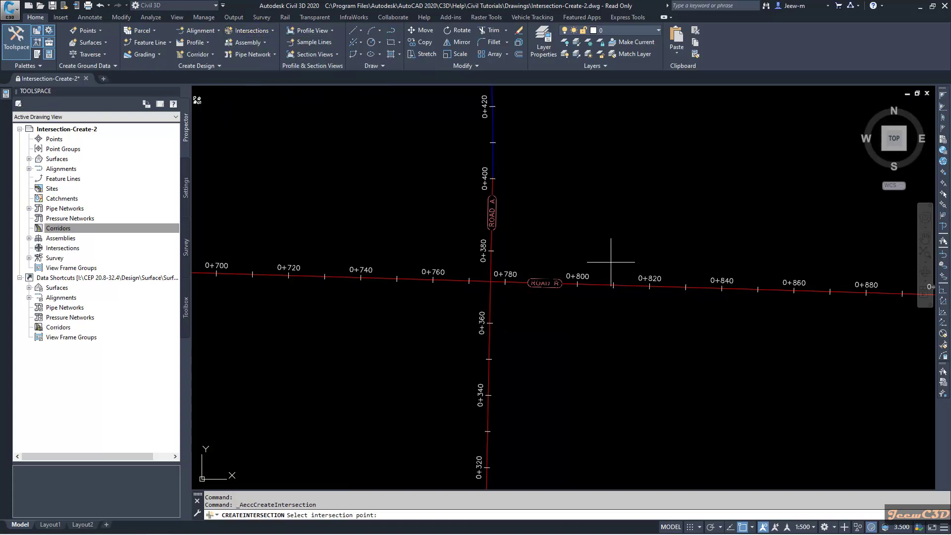
pyautogui.scroll(5, 490, 278)
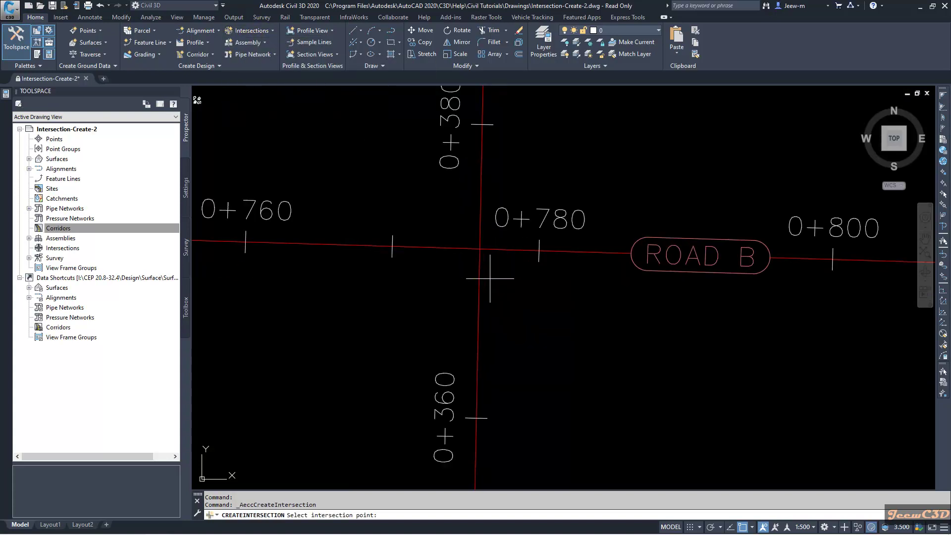
pyautogui.keyDown('shift'); pyautogui.rightClick(479, 249); pyautogui.keyUp('shift')
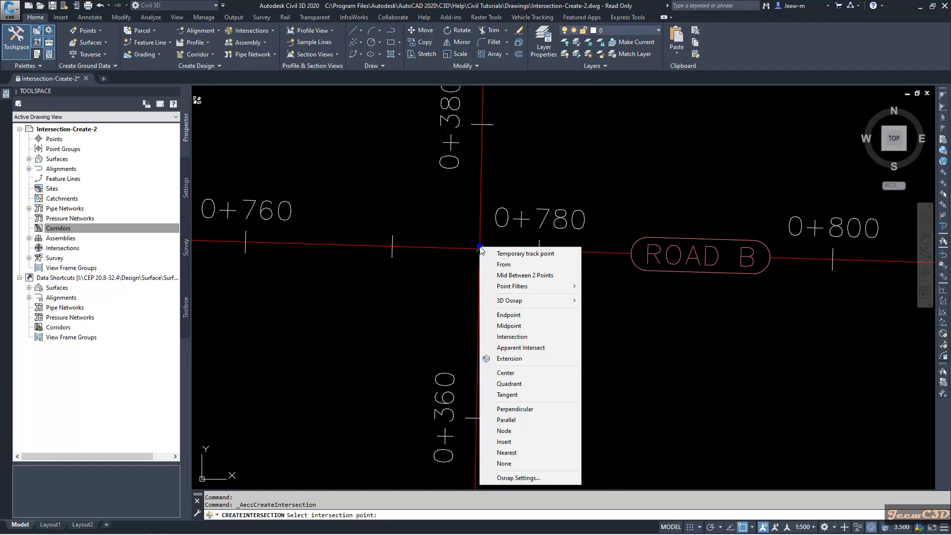
pyautogui.click(515, 337)
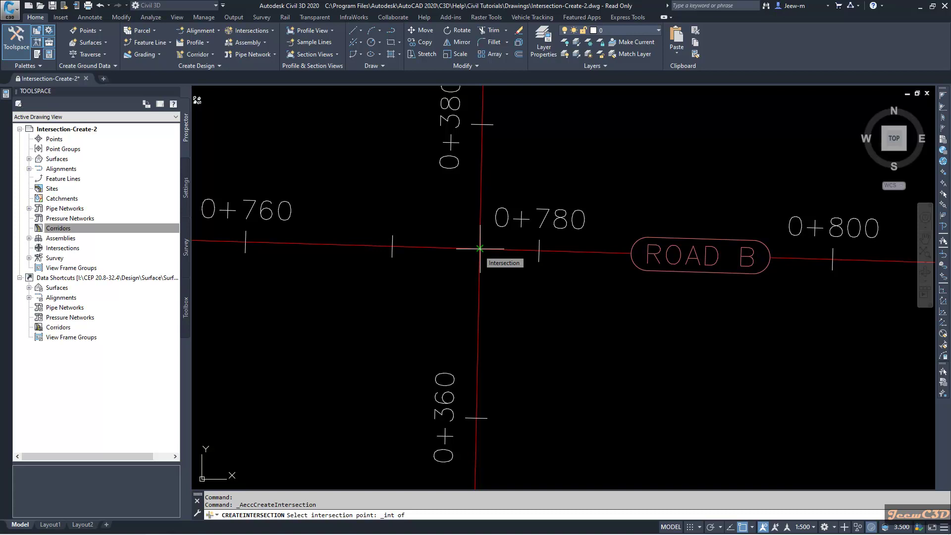
pyautogui.click(479, 248)
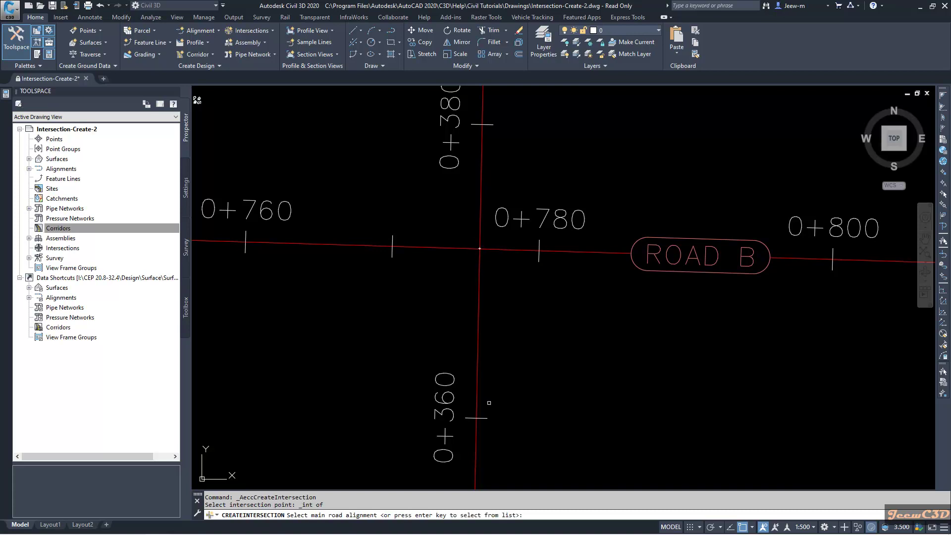
pyautogui.scroll(-9, 540, 311)
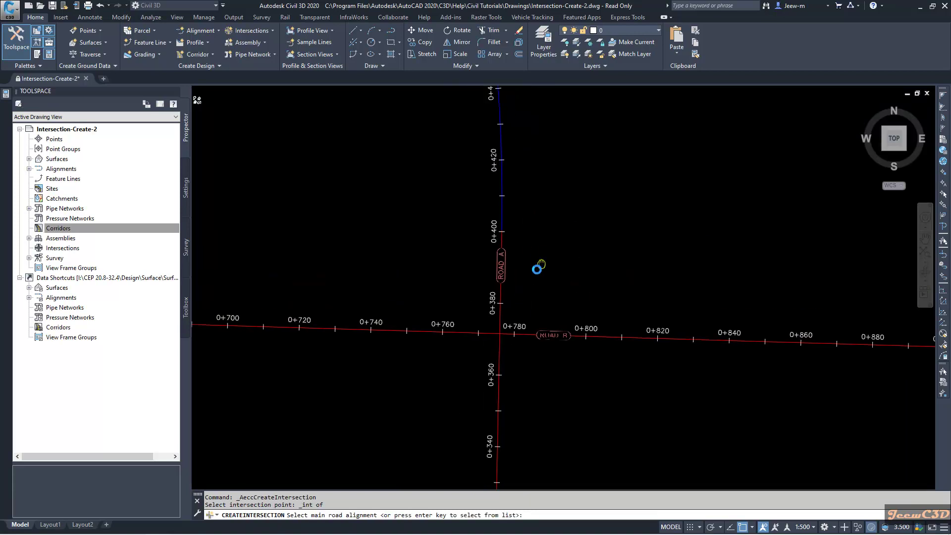
pyautogui.scroll(3, 529, 276)
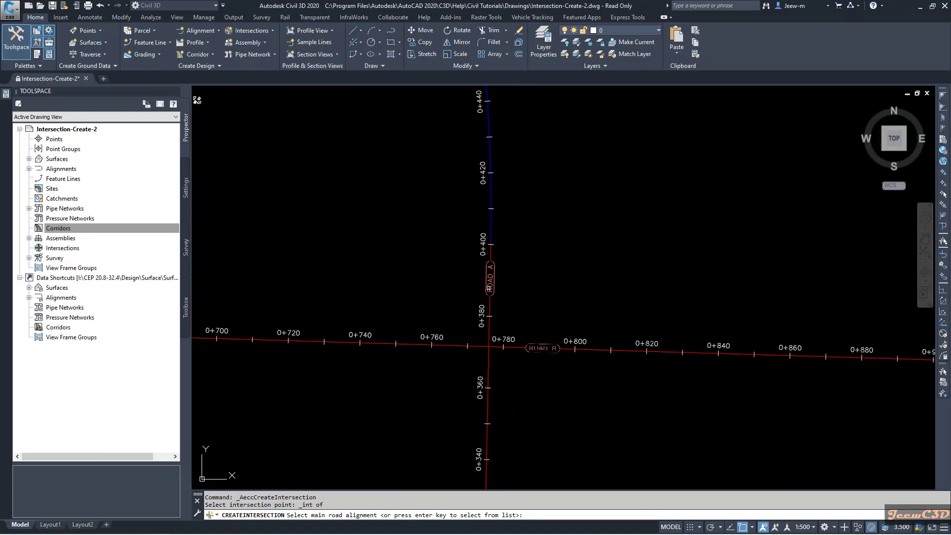
pyautogui.scroll(6, 489, 299)
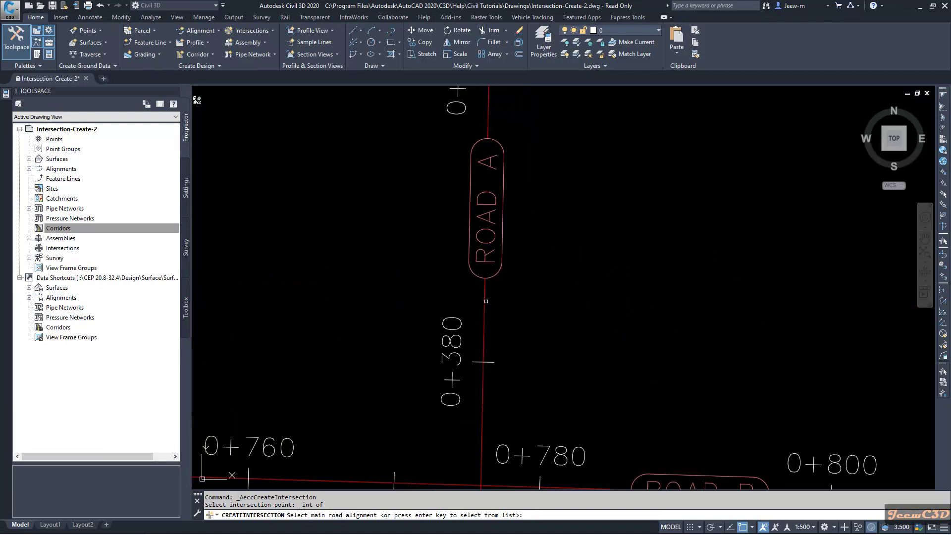
# - Choose Road A as the main road and keep the Primary Road Crown Maintained corridor type
pyautogui.click(558, 290)
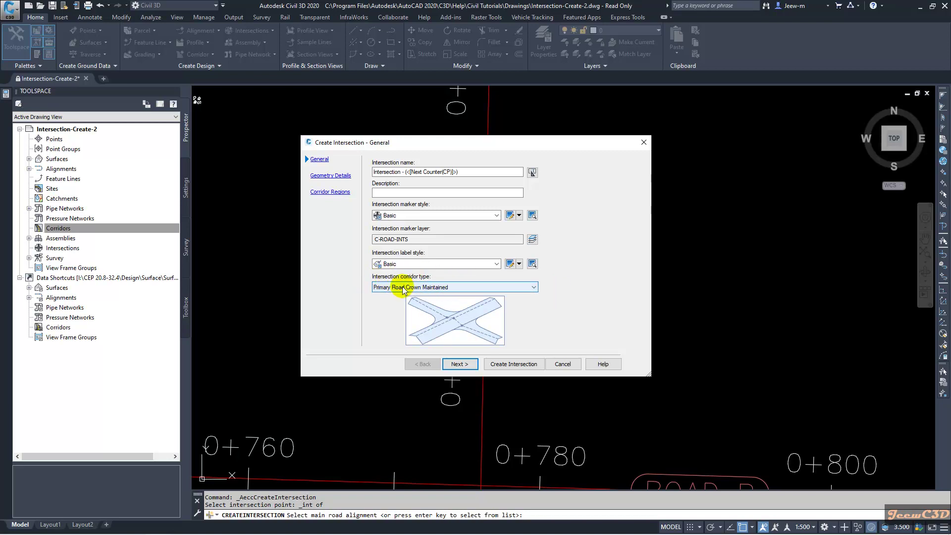
pyautogui.moveTo(472, 143); pyautogui.dragTo(474, 122)
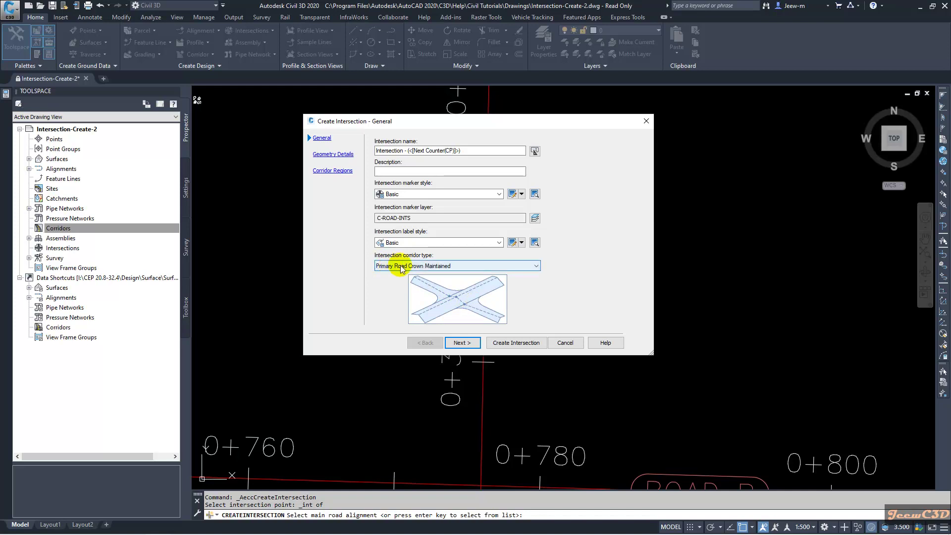
pyautogui.click(462, 343)
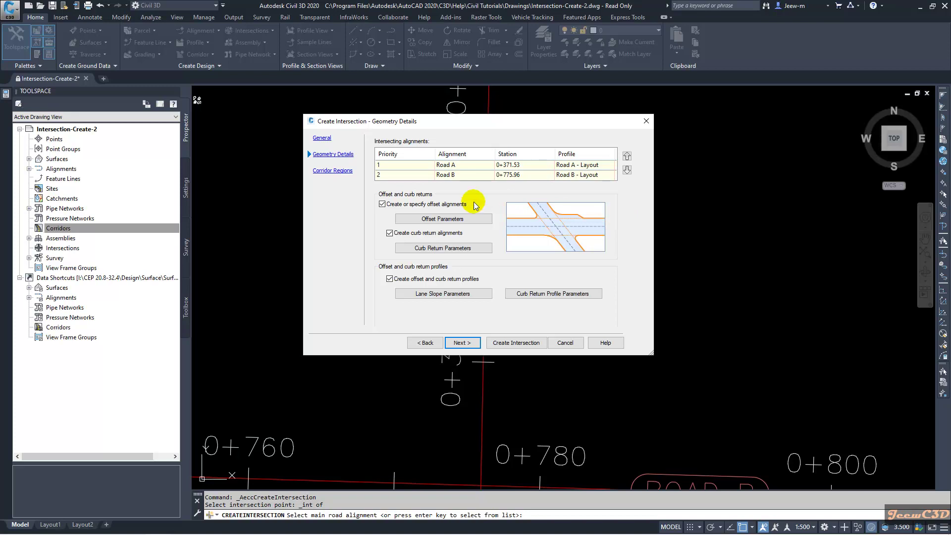
# - Set Road A's left and right offsets to 6 and create offsets along the full centerlines
pyautogui.click(452, 221)
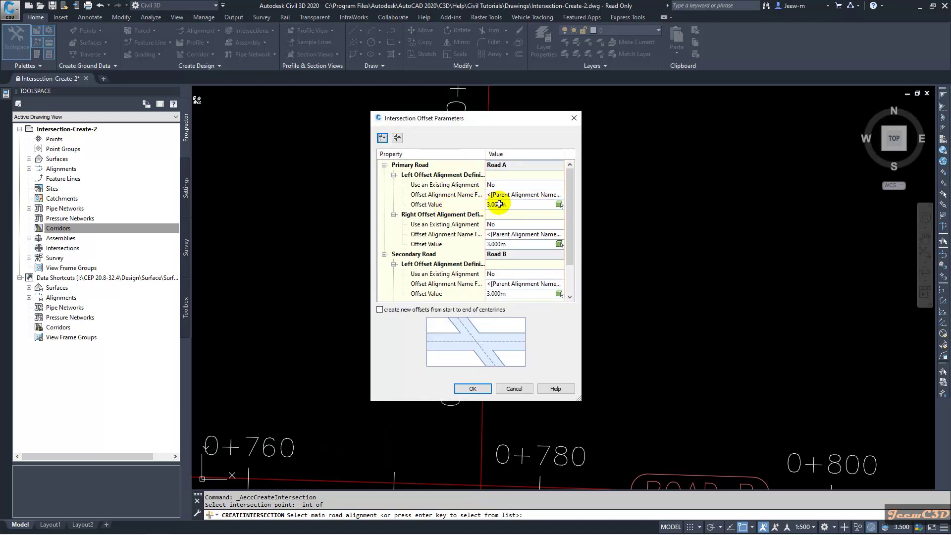
pyautogui.click(503, 204)
pyautogui.write('6')
pyautogui.click(504, 242)
pyautogui.write('6')
pyautogui.press('Return')
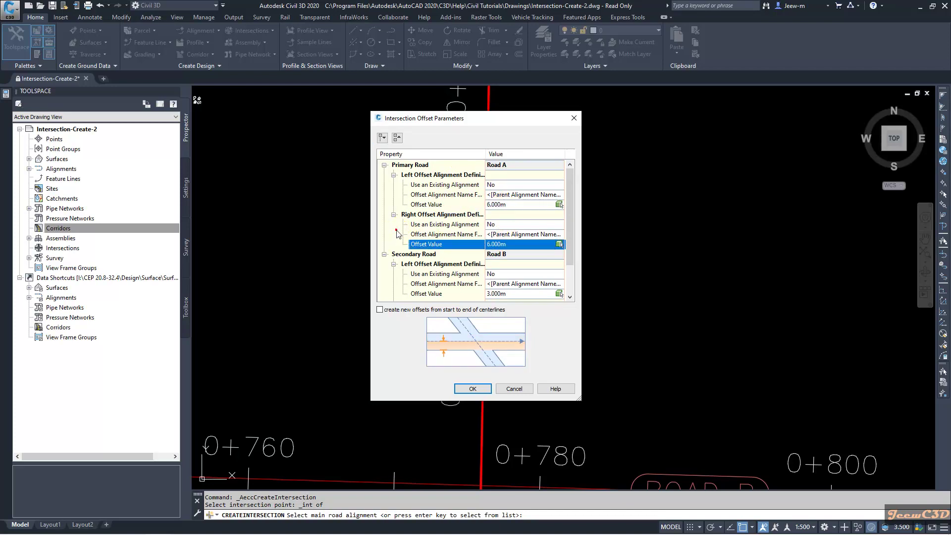
pyautogui.click(569, 263)
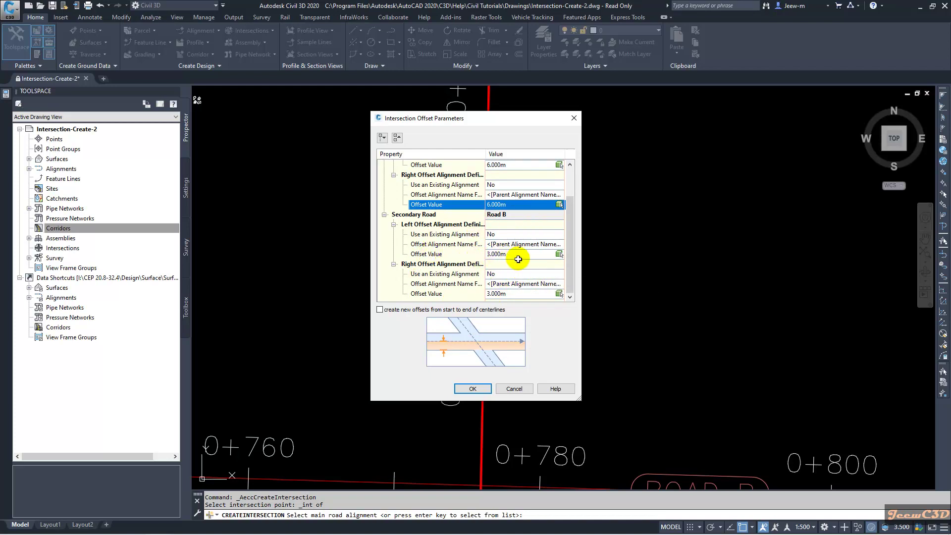
pyautogui.moveTo(570, 261); pyautogui.dragTo(571, 274)
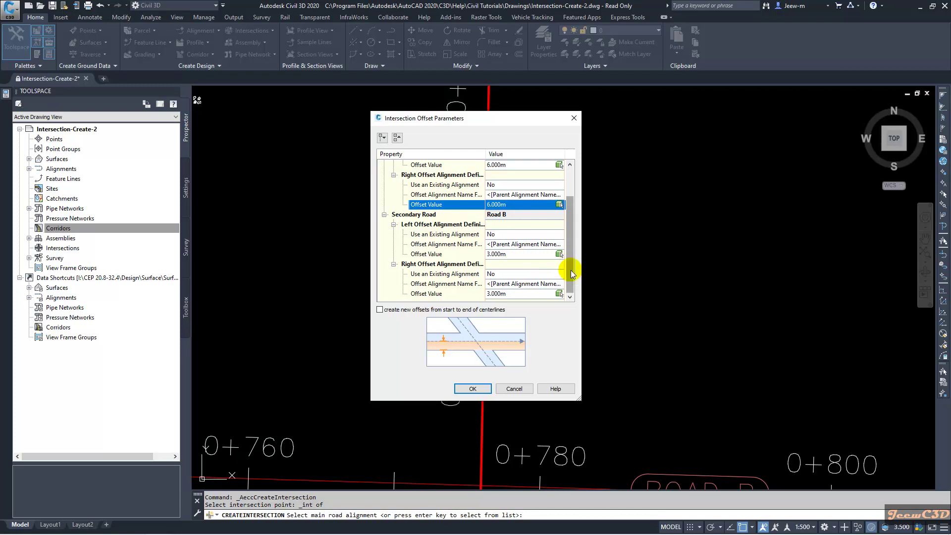
pyautogui.click(380, 310)
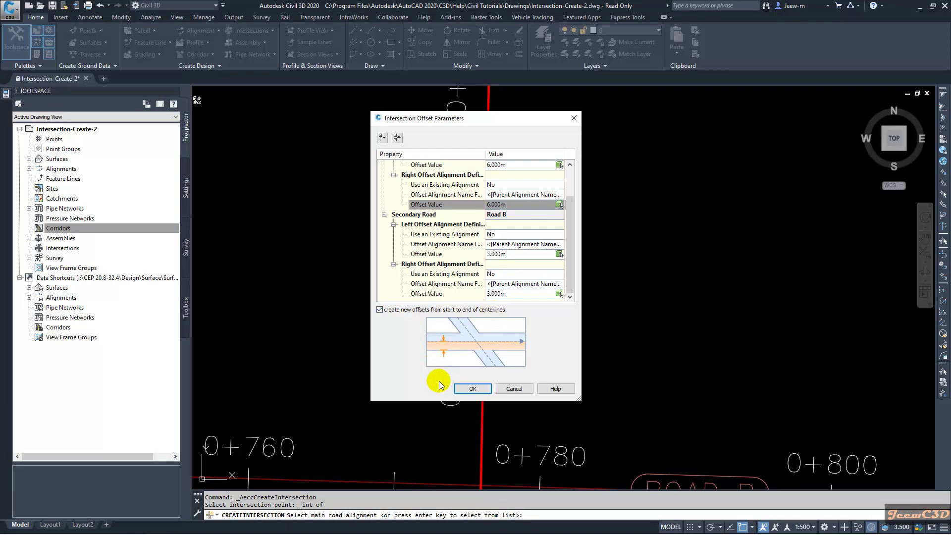
pyautogui.click(471, 387)
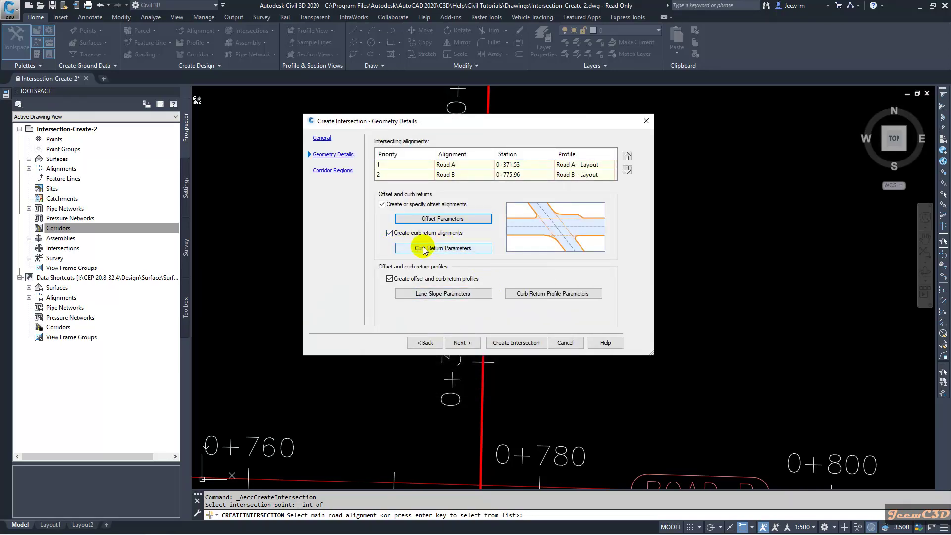
# - Enable turn-lane widening on the NE and SW outgoing and SE and NW incoming curb returns
pyautogui.click(441, 249)
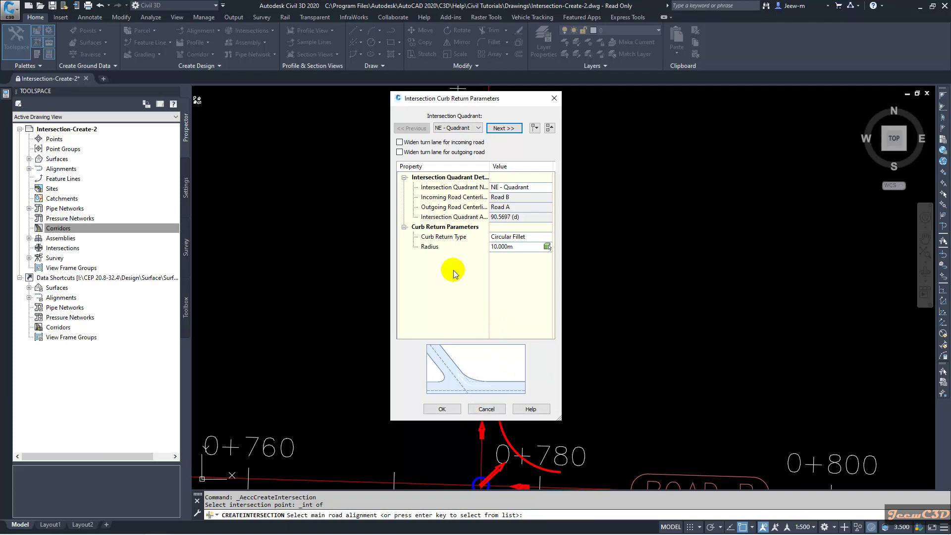
pyautogui.click(400, 153)
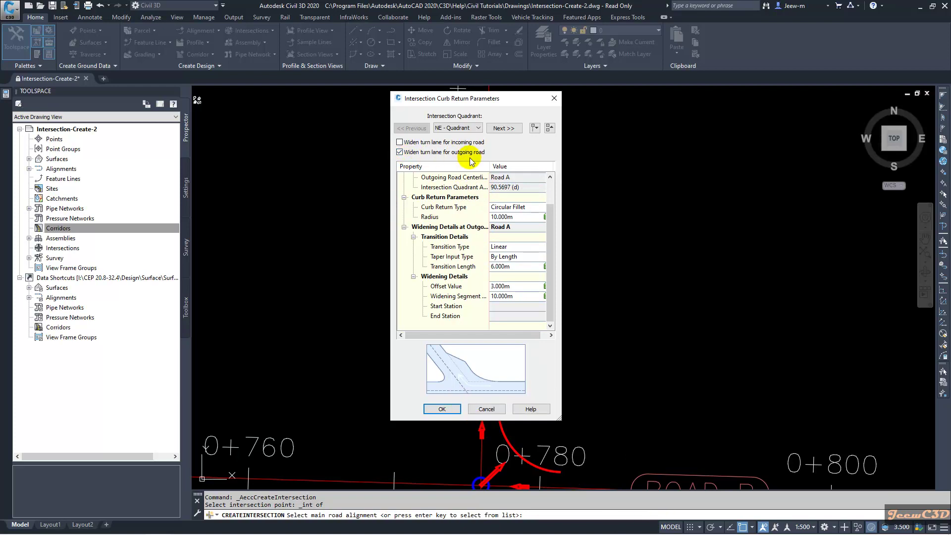
pyautogui.click(505, 128)
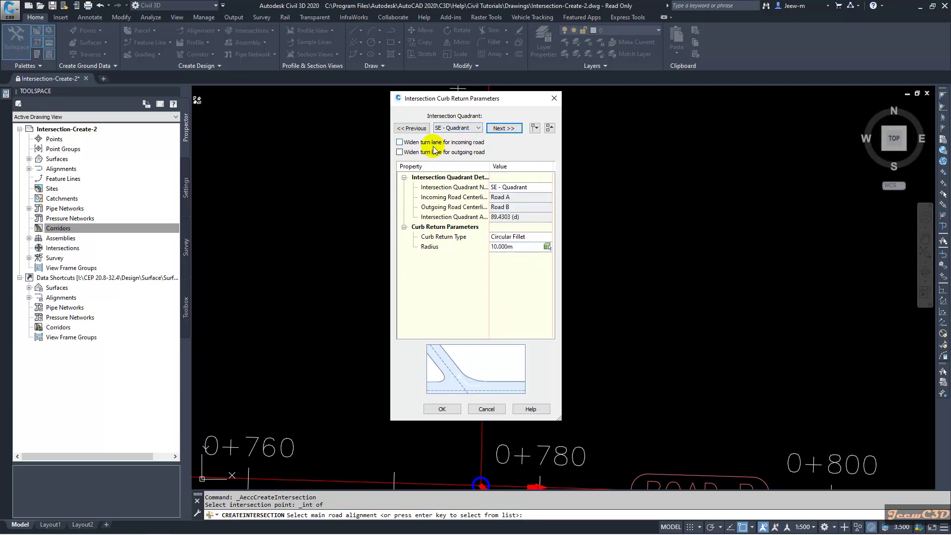
pyautogui.click(398, 143)
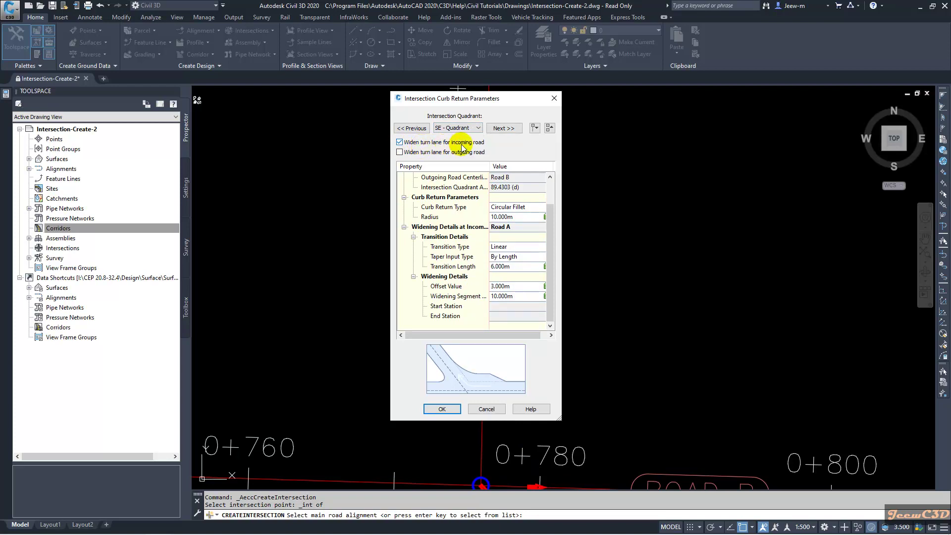
pyautogui.click(499, 130)
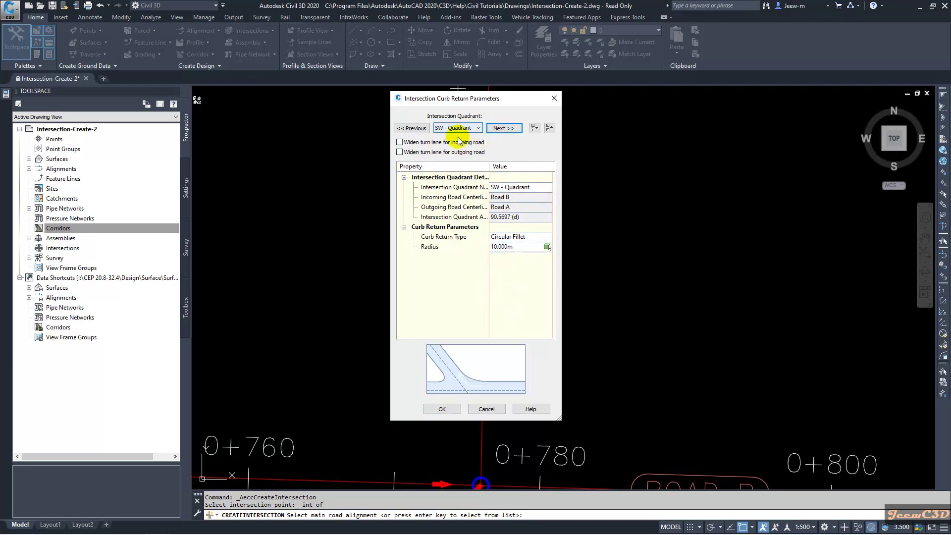
pyautogui.click(443, 154)
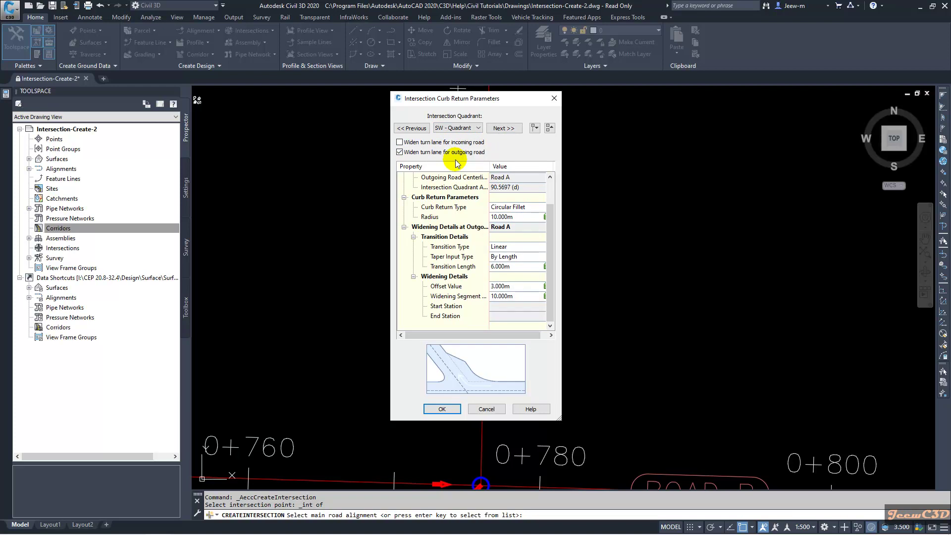
pyautogui.click(501, 128)
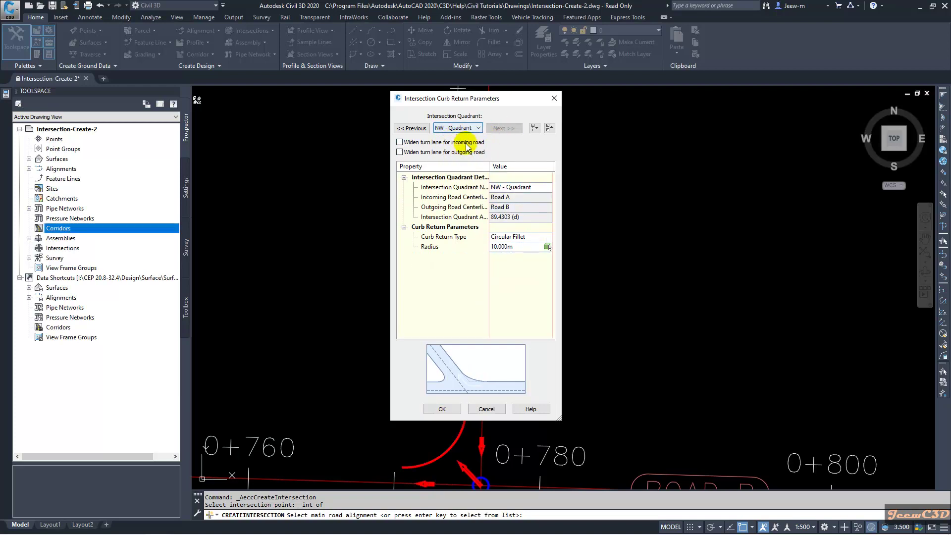
pyautogui.click(431, 143)
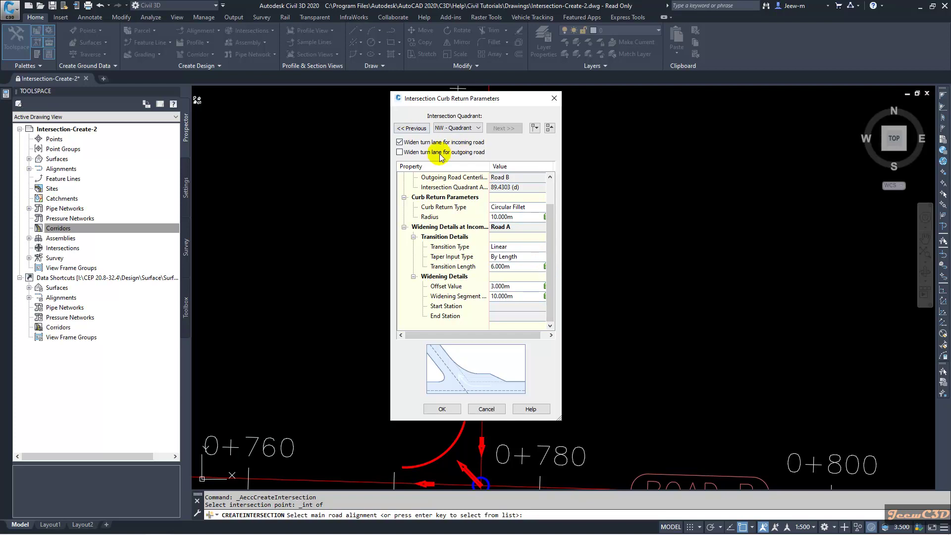
pyautogui.click(440, 409)
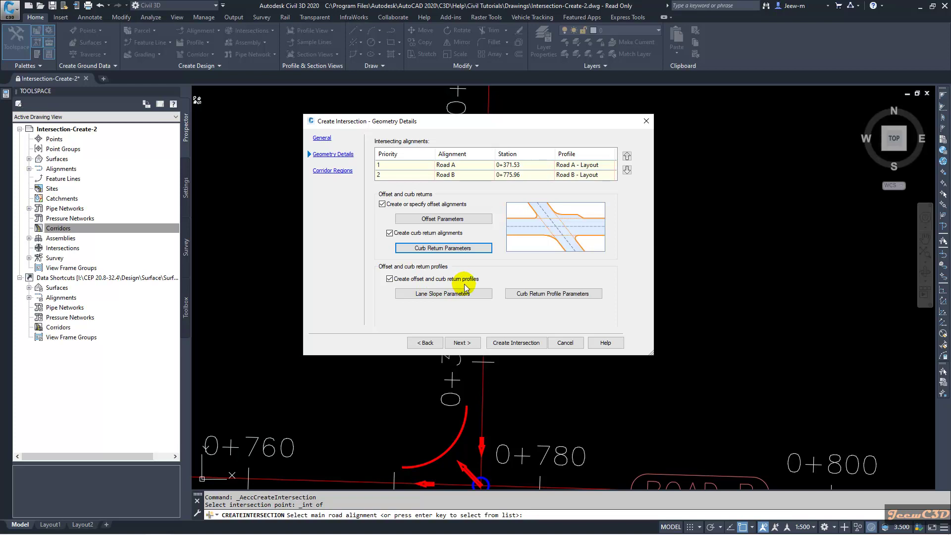
pyautogui.click(436, 294)
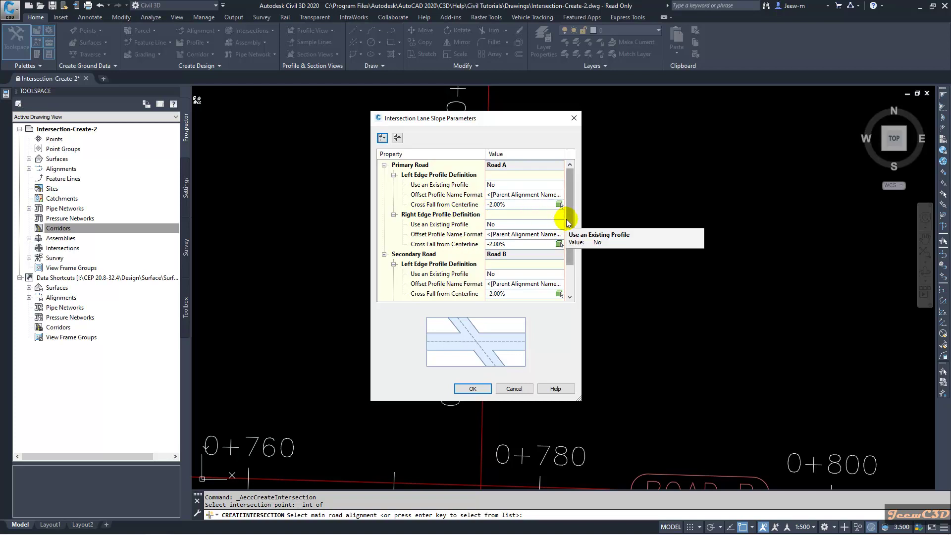
pyautogui.moveTo(569, 223)
pyautogui.mouseDown()
pyautogui.moveTo(574, 256)
pyautogui.moveTo(577, 218)
pyautogui.mouseUp()
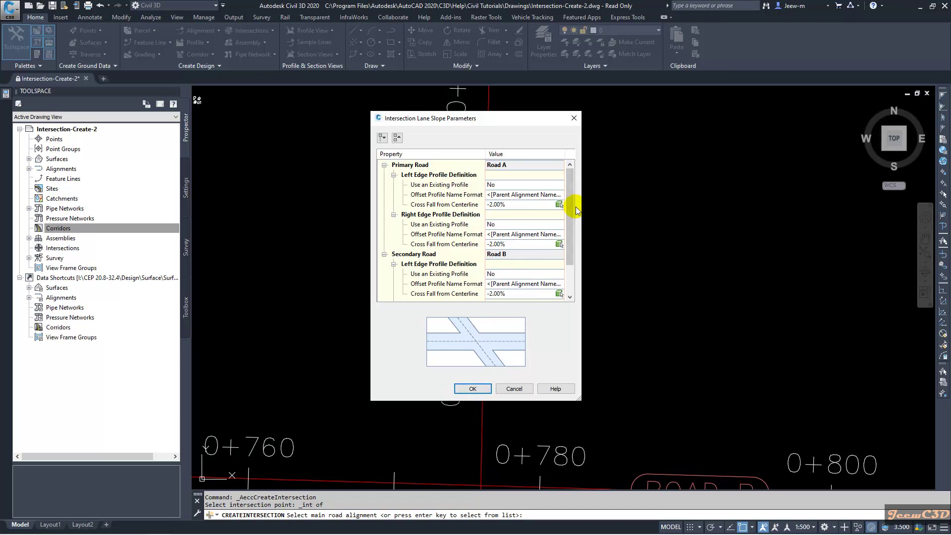
pyautogui.moveTo(571, 225); pyautogui.dragTo(569, 252)
pyautogui.click(472, 389)
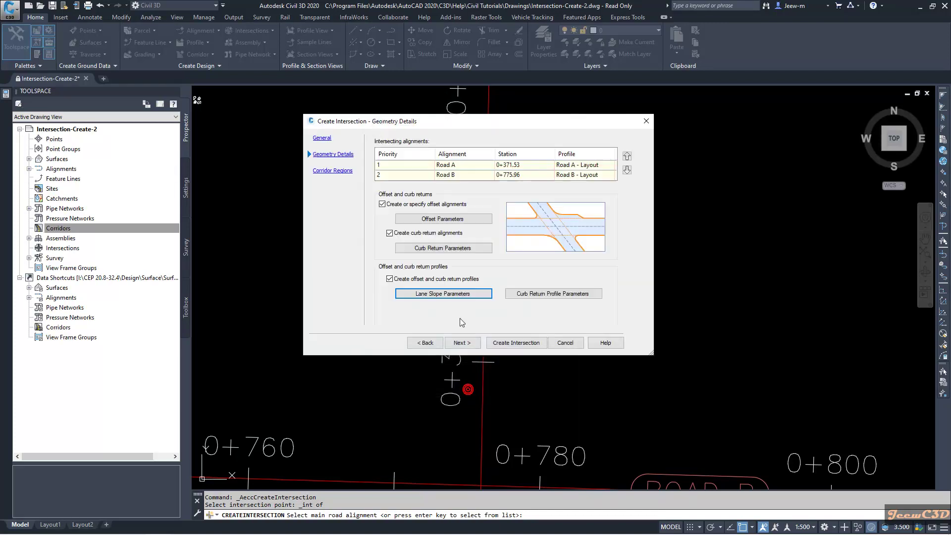
# - Advance to the Corridor Regions page with a new corridor daylighting to Existing Ground
pyautogui.click(468, 343)
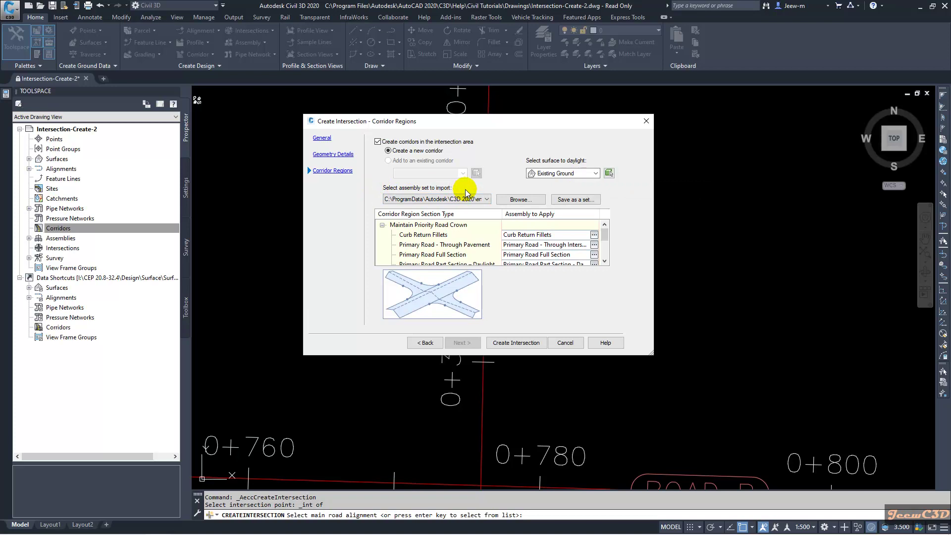
# - Import _Autodesk (Metric) Assembly Sets.xml from the Metric assemblies folder
pyautogui.click(521, 199)
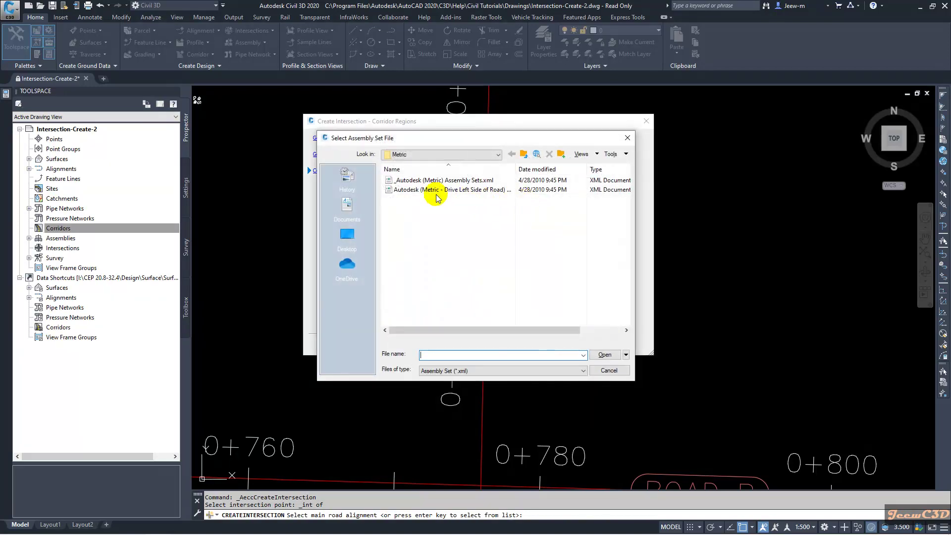
pyautogui.click(420, 181)
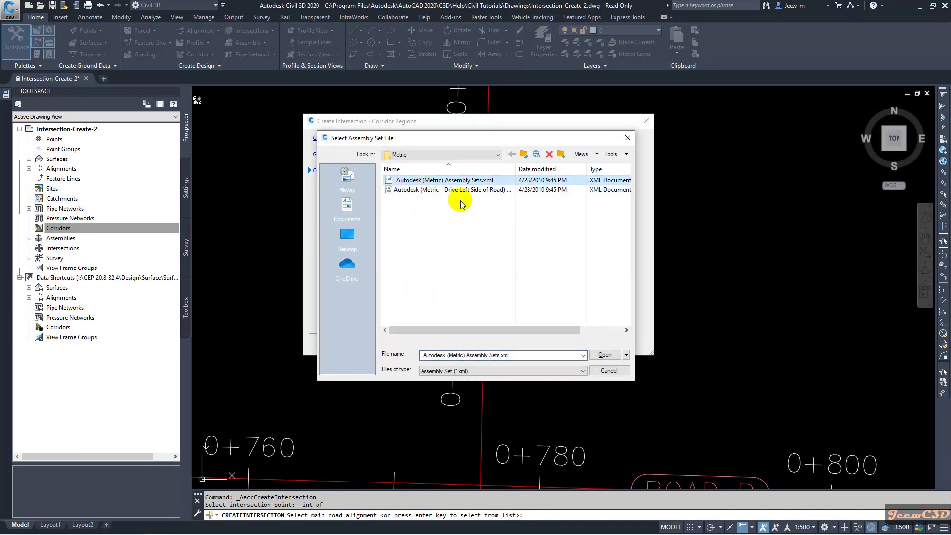
pyautogui.click(466, 156)
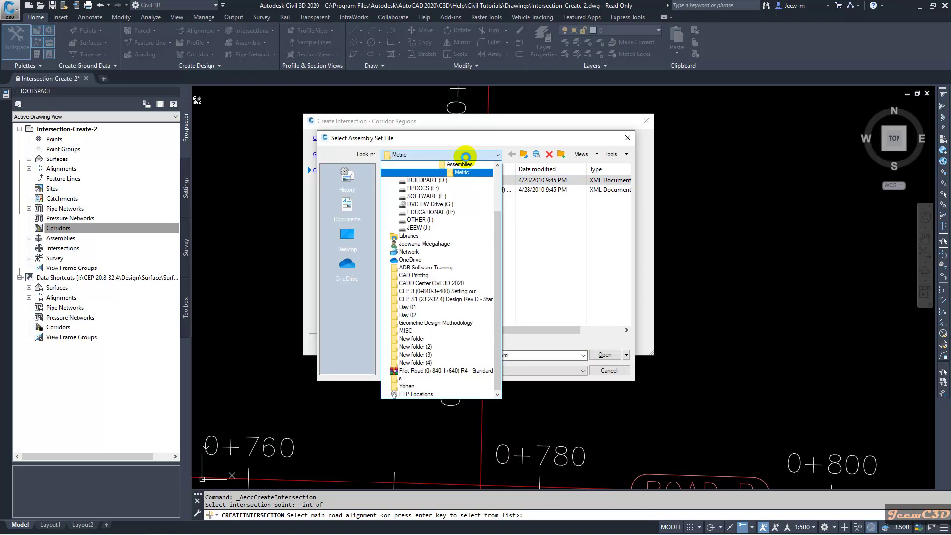
pyautogui.scroll(2, 473, 174)
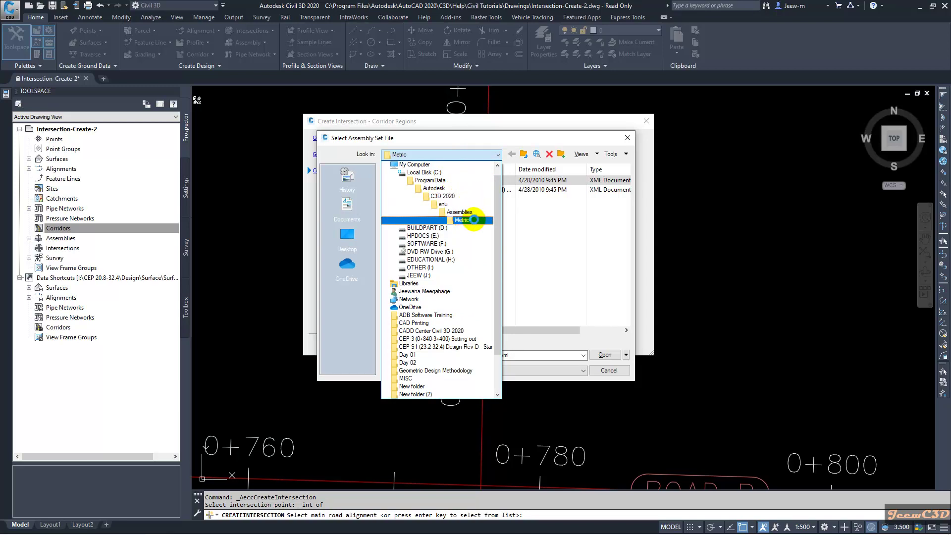
pyautogui.click(468, 220)
pyautogui.click(460, 181)
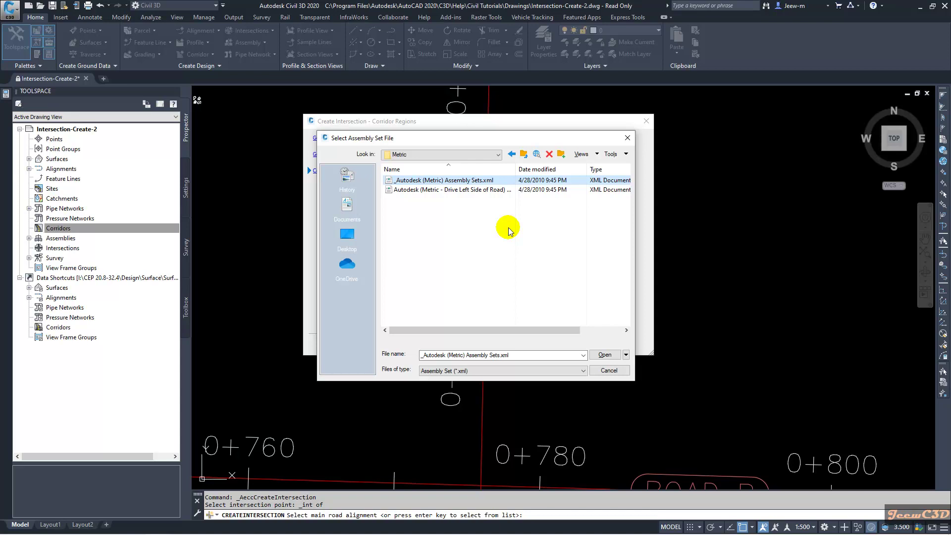
pyautogui.click(604, 355)
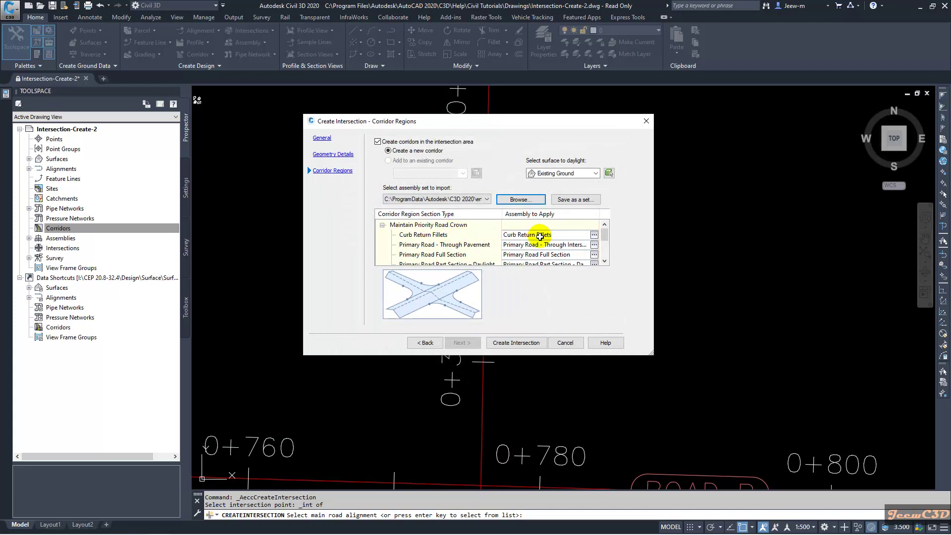
pyautogui.click(434, 236)
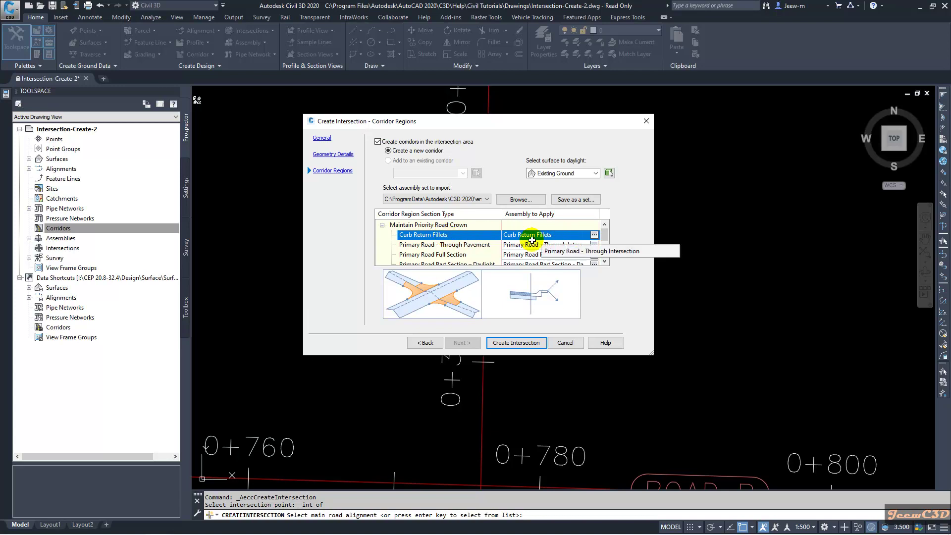
pyautogui.click(595, 235)
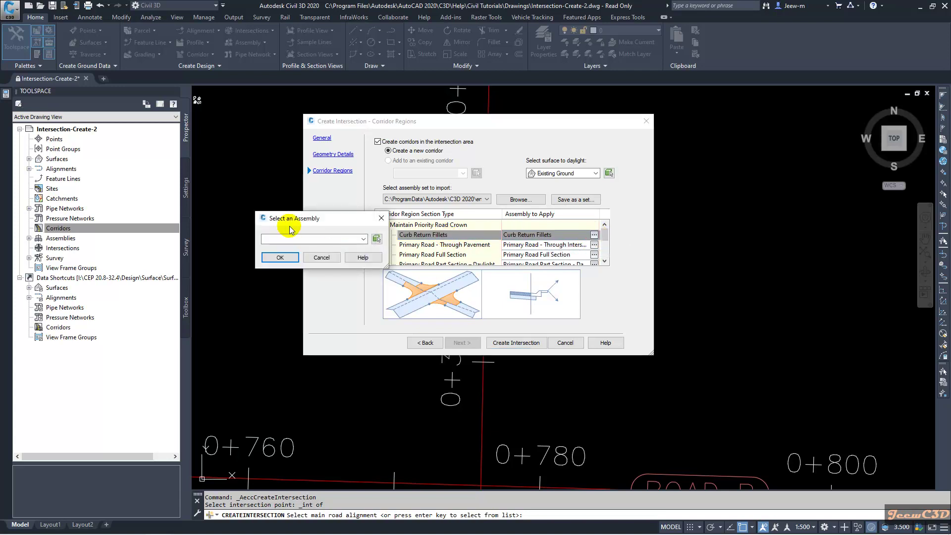
pyautogui.click(322, 257)
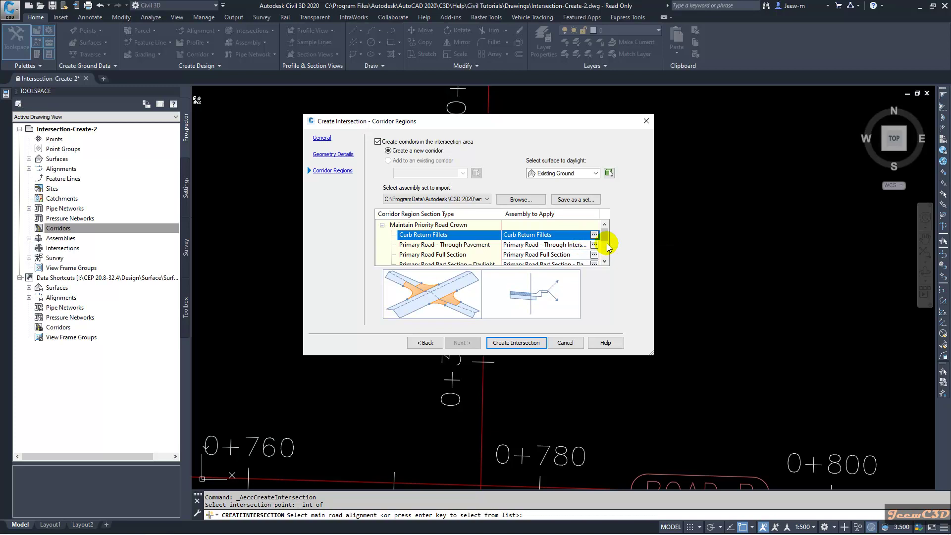
# - Create the intersection with Corridor - (2), then clear all events in the Event Viewer
pyautogui.click(516, 344)
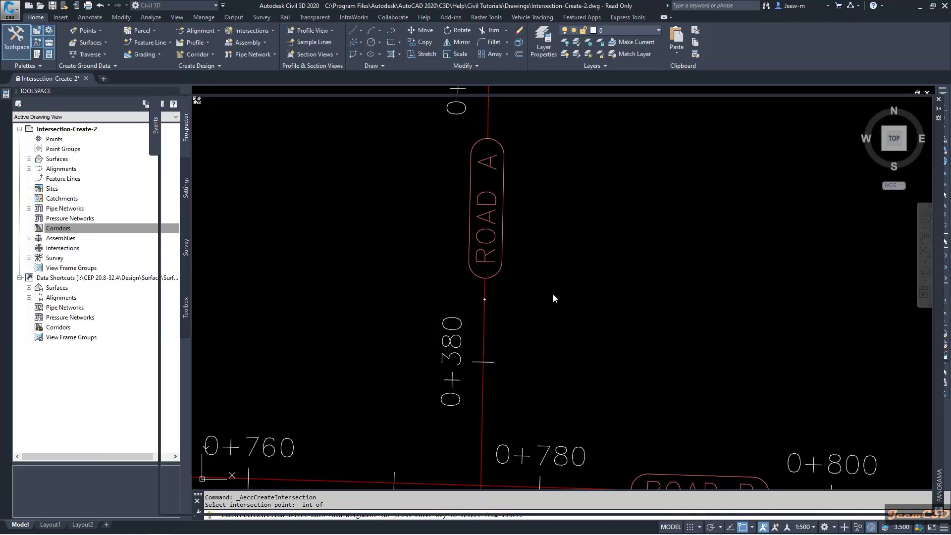
pyautogui.click(553, 268)
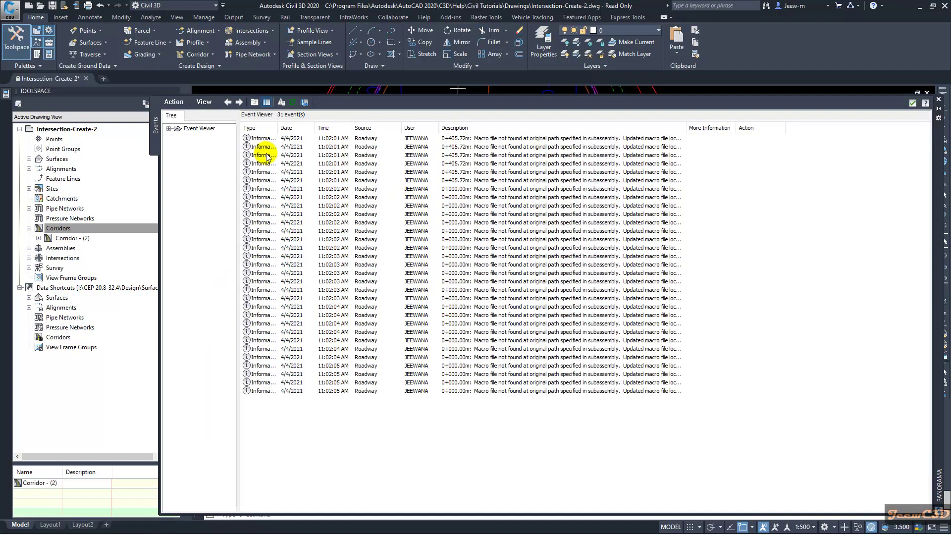
pyautogui.click(177, 106)
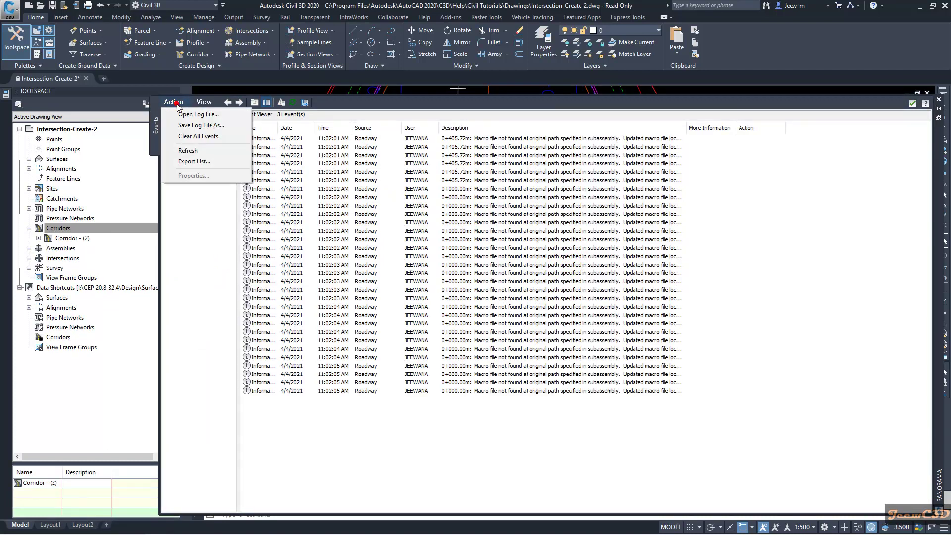
pyautogui.click(197, 137)
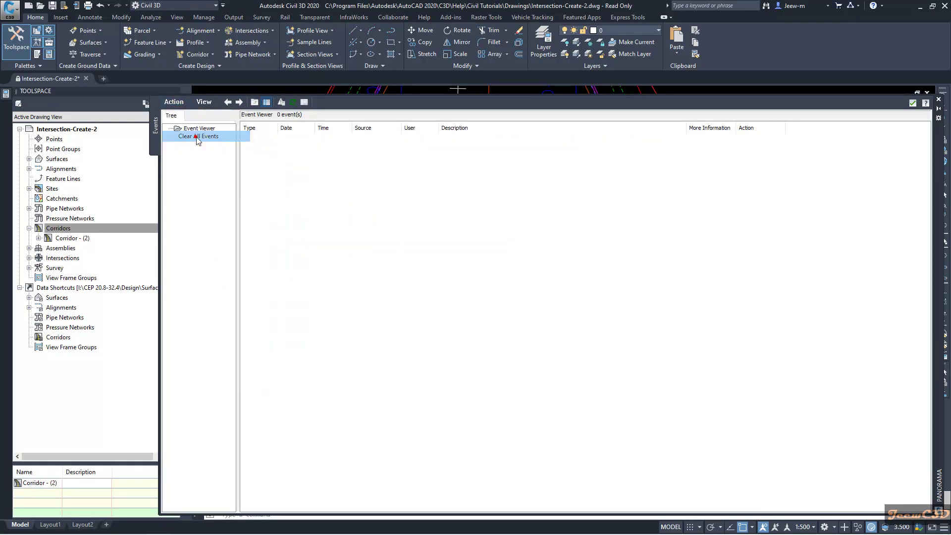
# - Close the Event Viewer and zoom and pan around the new intersection corridor
pyautogui.click(911, 104)
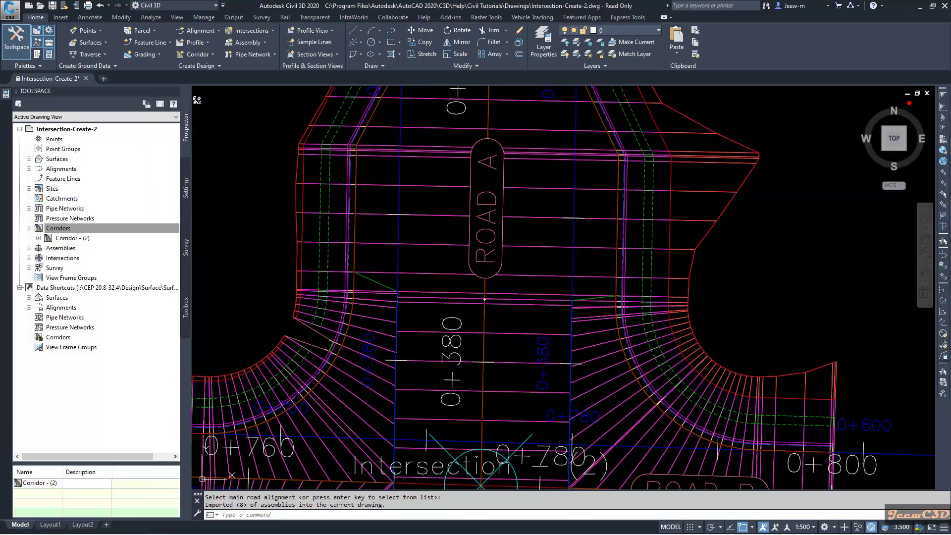
pyautogui.scroll(-5, 665, 226)
pyautogui.moveTo(665, 226); pyautogui.dragTo(658, 207, button='middle')
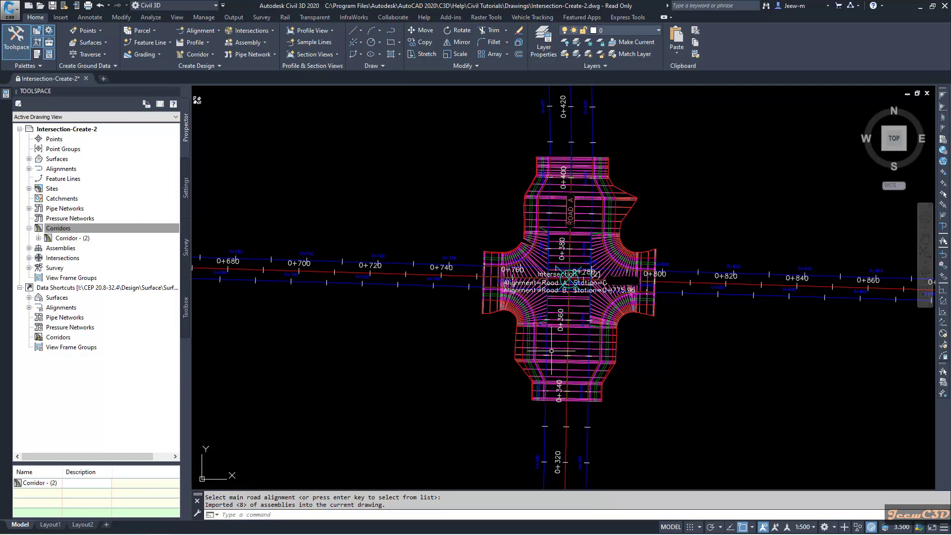
pyautogui.scroll(2, 547, 355)
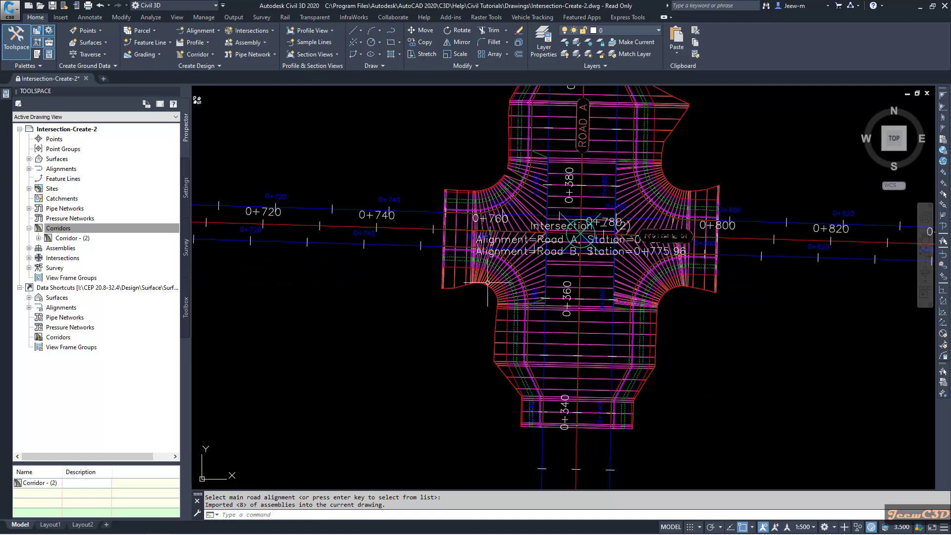
pyautogui.moveTo(721, 365); pyautogui.dragTo(679, 359, button='middle')
pyautogui.scroll(-10, 679, 359)
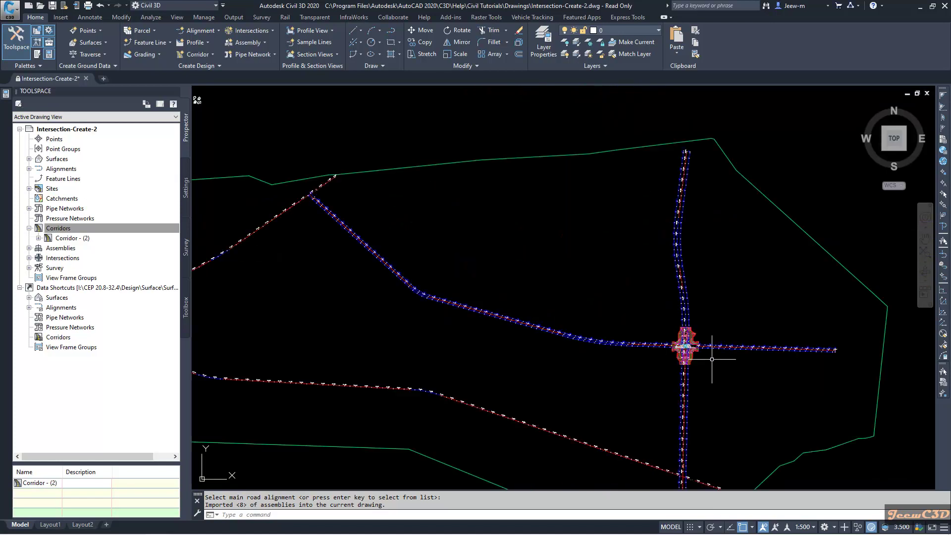
pyautogui.moveTo(547, 329)
pyautogui.mouseDown(button='middle')
pyautogui.moveTo(497, 329)
pyautogui.moveTo(452, 395)
pyautogui.moveTo(477, 392)
pyautogui.mouseUp(button='middle')
pyautogui.scroll(3, 435, 392)
pyautogui.scroll(3, 435, 392)
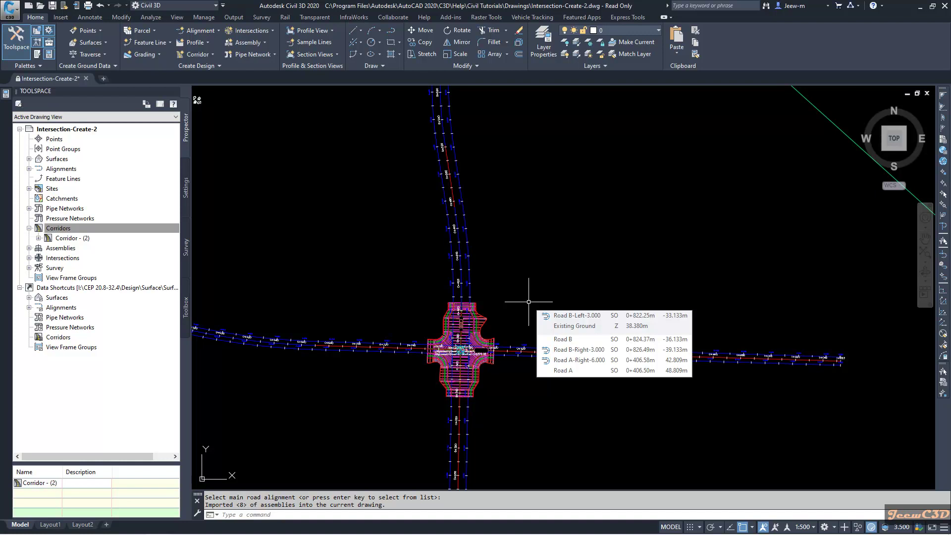
pyautogui.moveTo(528, 336); pyautogui.dragTo(588, 288, button='middle')
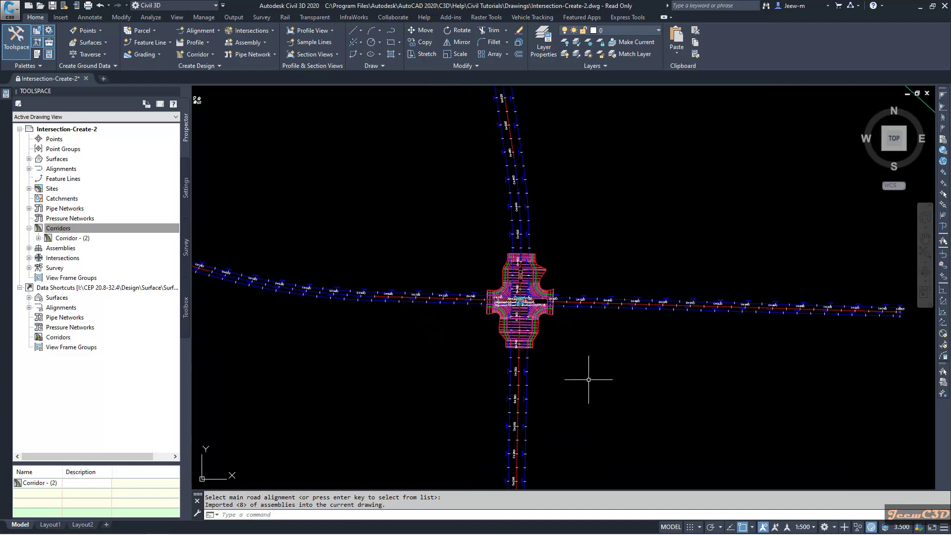